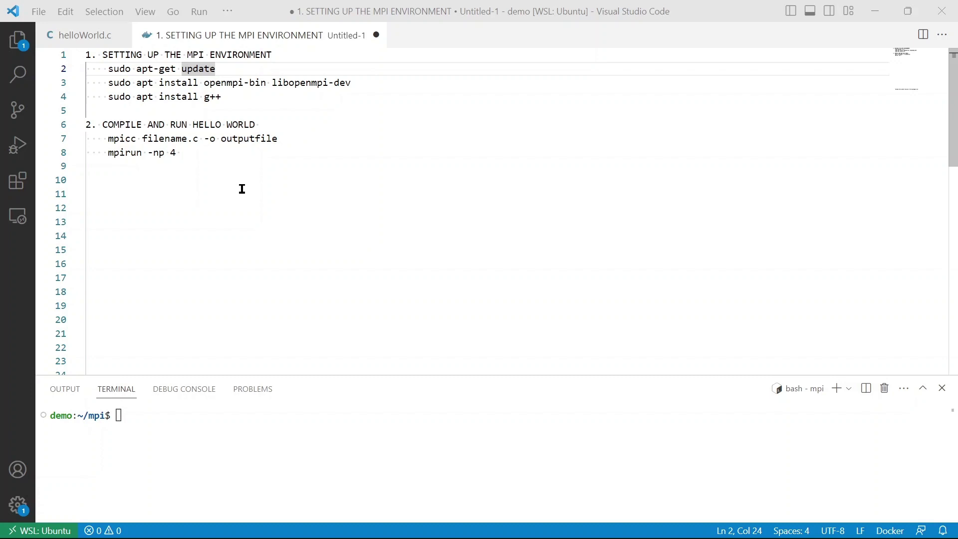
Copy 'sudo apt-get update' from the notes into the terminal, run it, and enter the sudo password
{"action": "left_click_drag", "start_coordinate": [108, 68], "coordinate": [217, 68]}
{"action": "key", "text": "ctrl+c"}
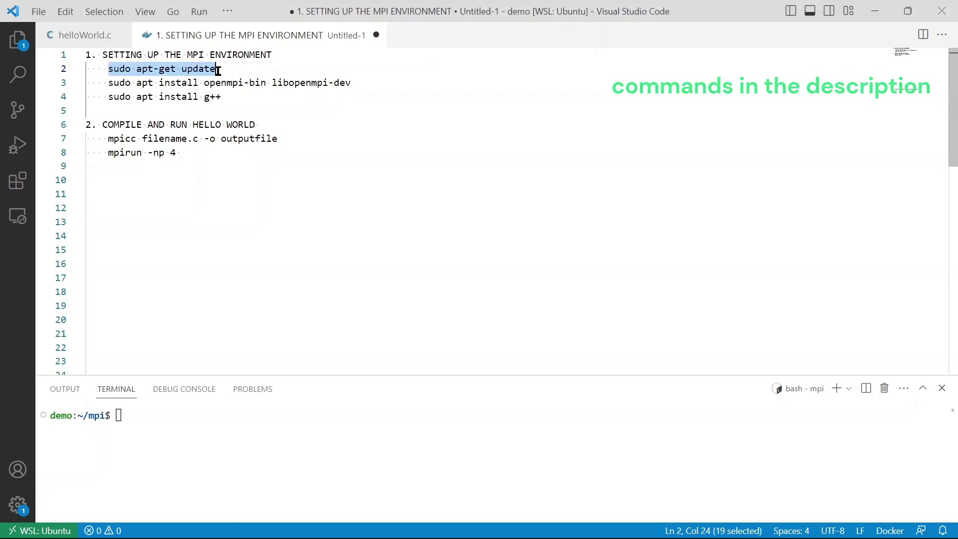
{"action": "left_click", "coordinate": [238, 457]}
{"action": "key", "text": "ctrl+v"}
{"action": "key", "text": "Return"}
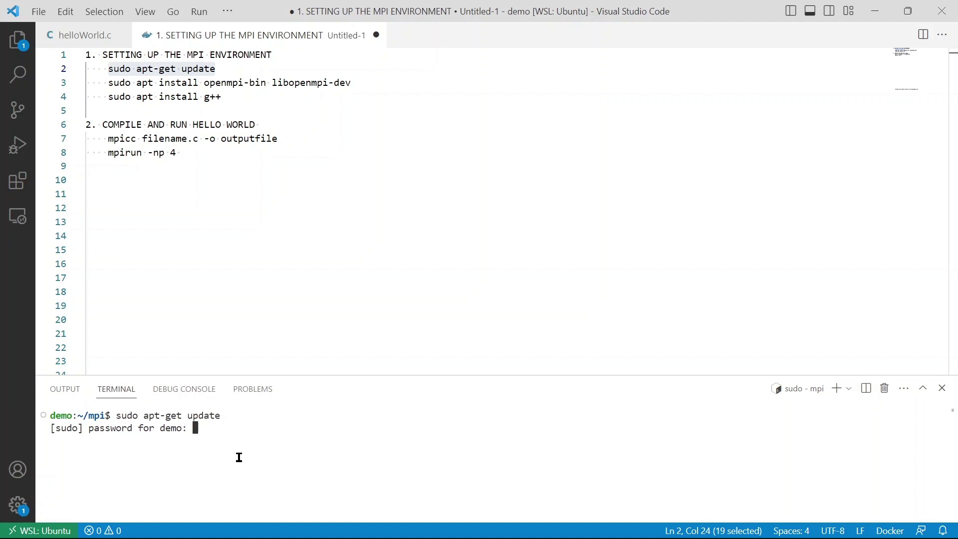
{"action": "key", "text": "Return"}
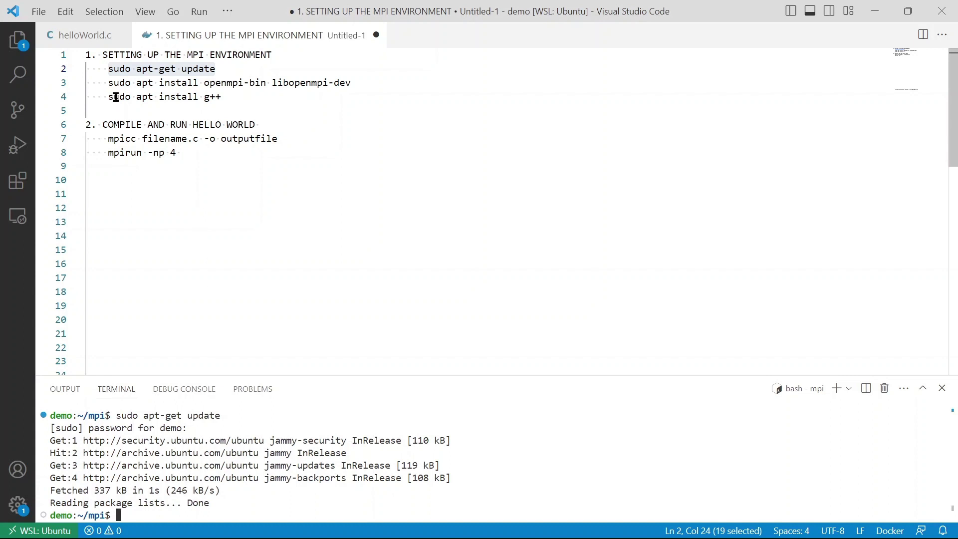
Run the apt install command for openmpi-bin and libopenmpi-dev from line 3 of the notes
{"action": "left_click_drag", "start_coordinate": [108, 83], "coordinate": [357, 83]}
{"action": "key", "text": "ctrl+c"}
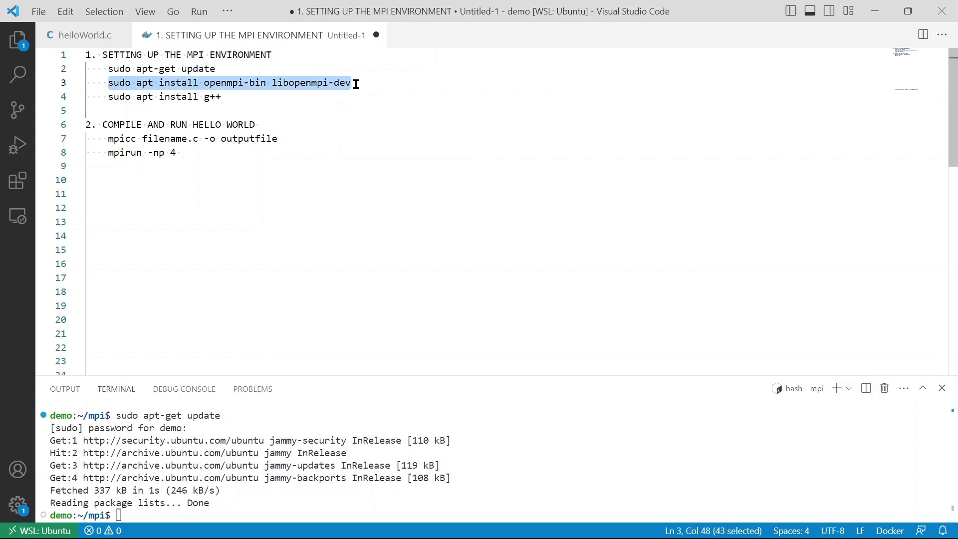
{"action": "left_click", "coordinate": [363, 501]}
{"action": "key", "text": "ctrl+v"}
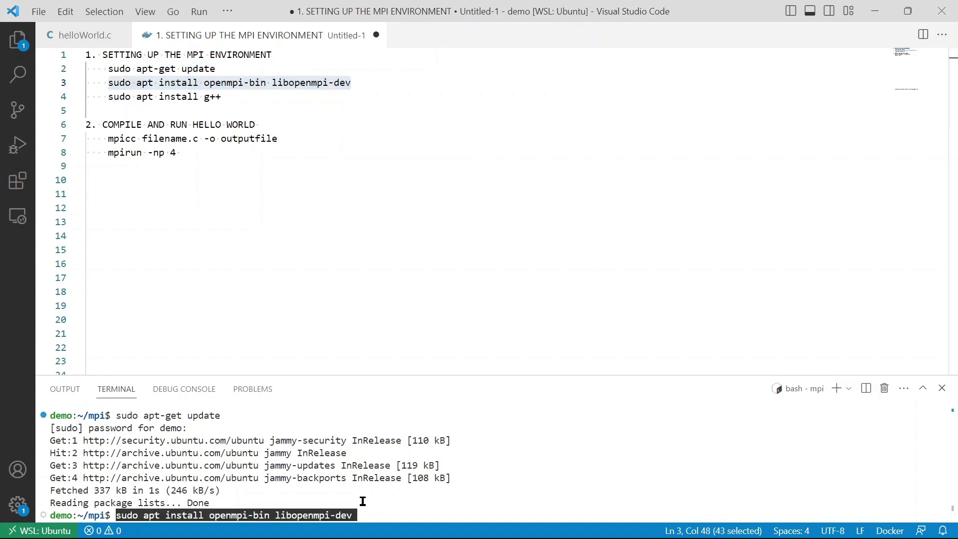
{"action": "key", "text": "Return"}
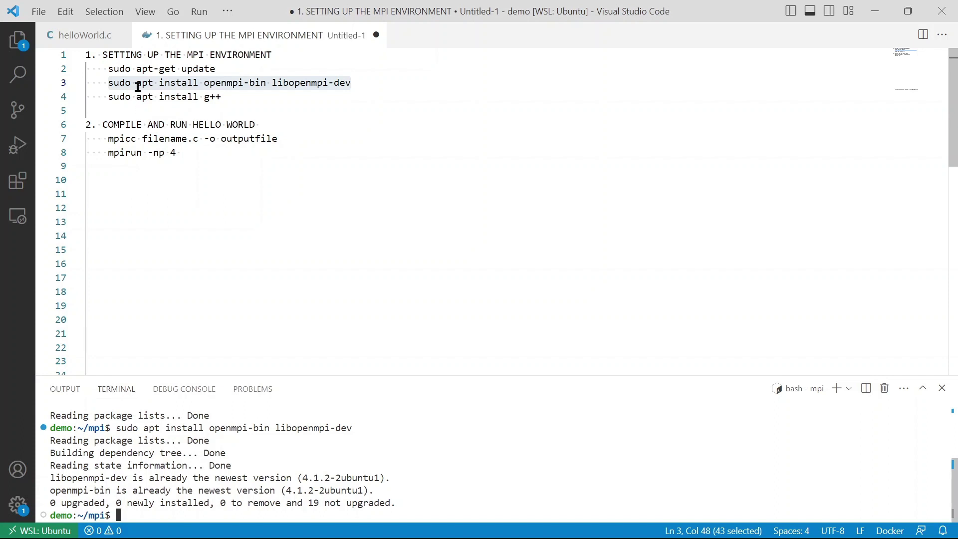
Run 'sudo apt install g++' from the notes, then switch to the helloWorld.c tab
{"action": "left_click", "coordinate": [107, 96]}
{"action": "left_click_drag", "start_coordinate": [108, 97], "coordinate": [225, 97]}
{"action": "key", "text": "ctrl+c"}
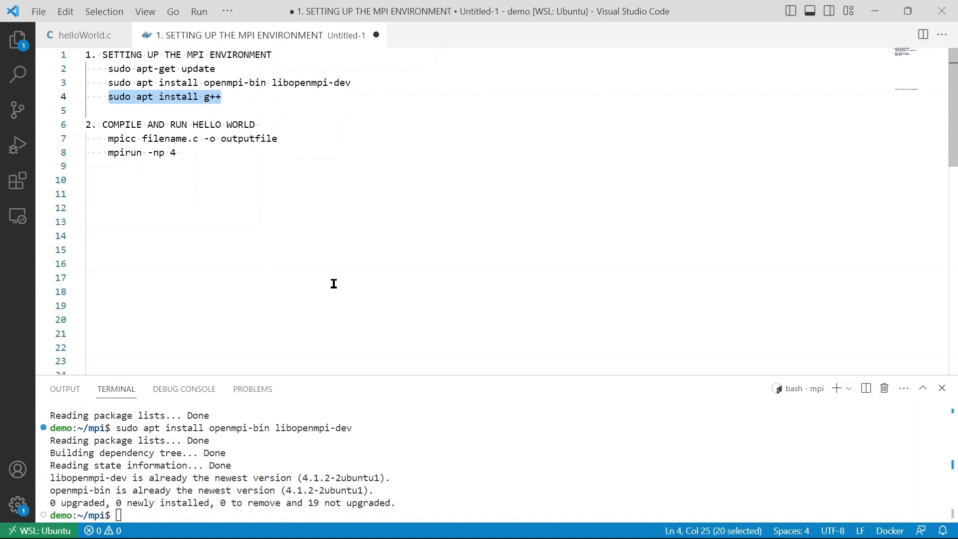
{"action": "left_click", "coordinate": [438, 465]}
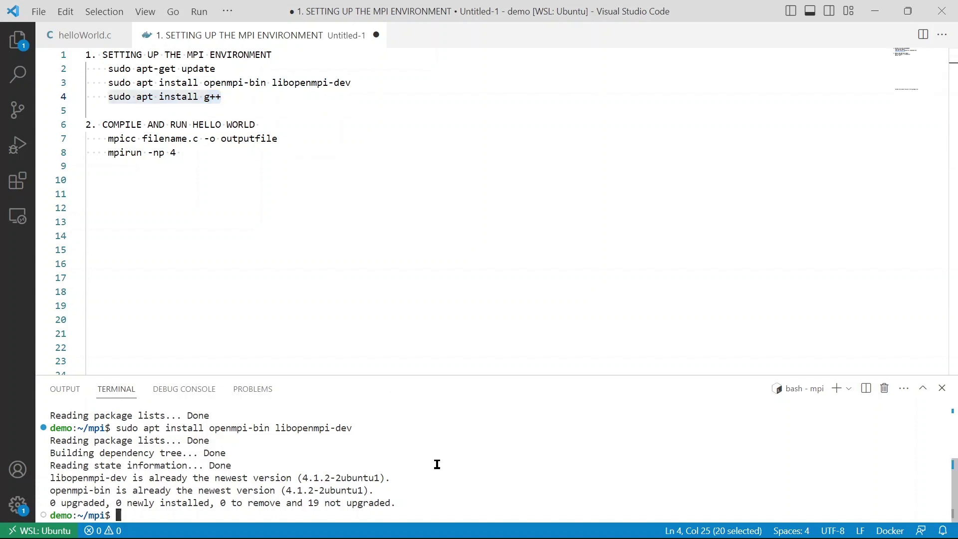
{"action": "key", "text": "ctrl+v"}
{"action": "key", "text": "Return"}
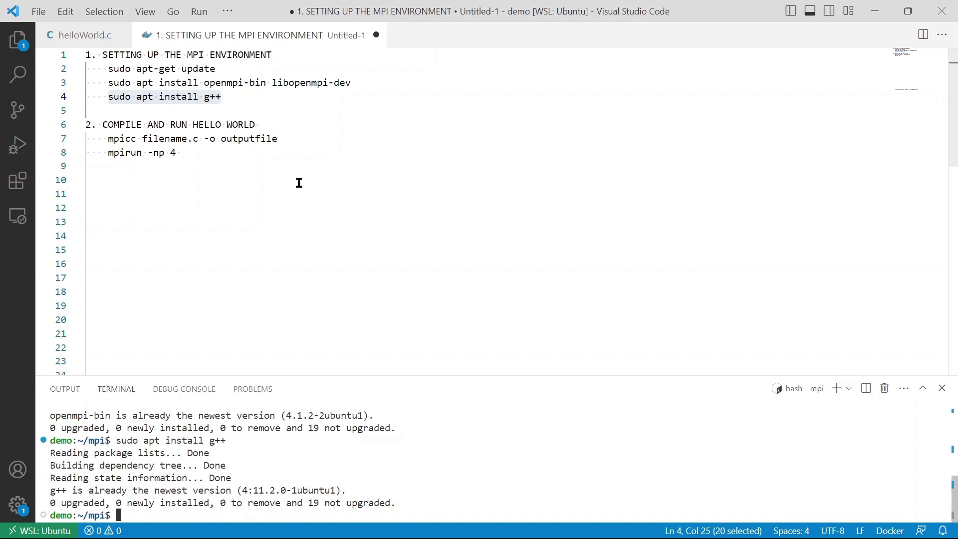
{"action": "left_click", "coordinate": [94, 43]}
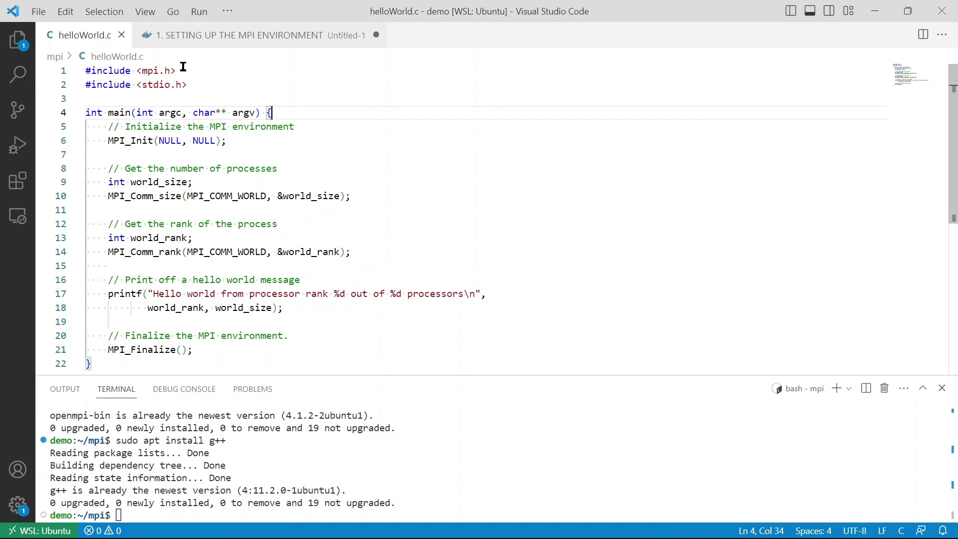
Highlight the mpi.h include line and the MPI calls in main's body
{"action": "double_click", "coordinate": [147, 70]}
{"action": "left_click_drag", "start_coordinate": [147, 70], "coordinate": [85, 70]}
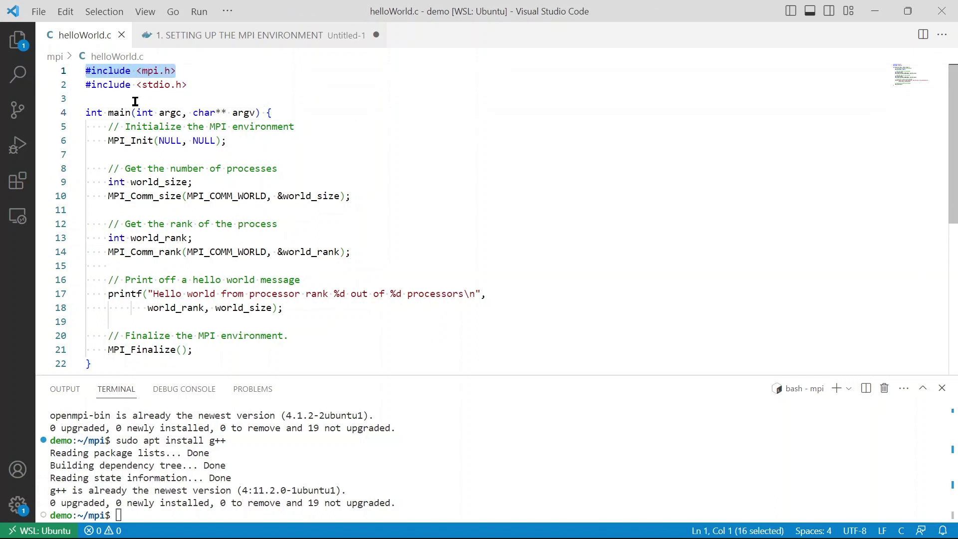
{"action": "mouse_move", "coordinate": [108, 141]}
{"action": "left_mouse_down"}
{"action": "mouse_move", "coordinate": [186, 220]}
{"action": "mouse_move", "coordinate": [197, 267]}
{"action": "mouse_move", "coordinate": [232, 296]}
{"action": "left_mouse_up"}
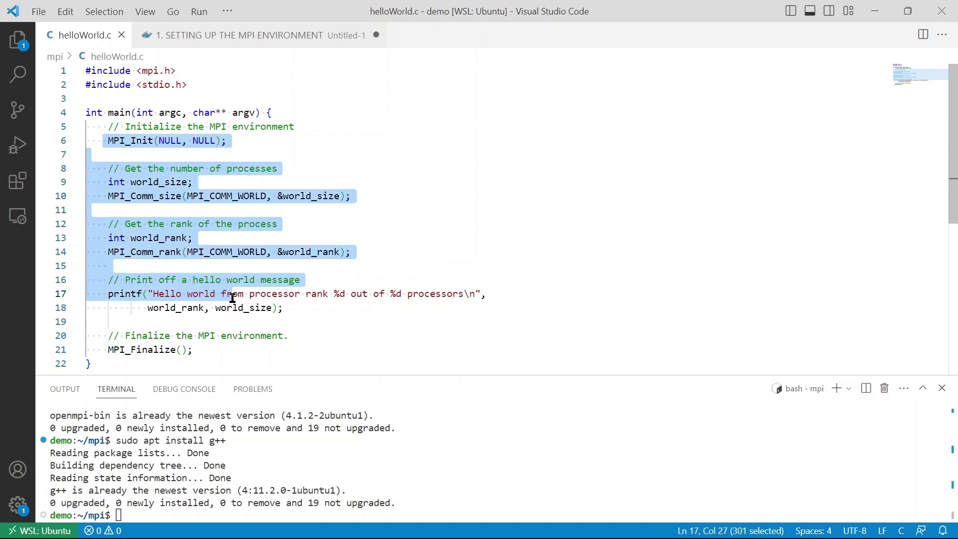
{"action": "left_click", "coordinate": [328, 232]}
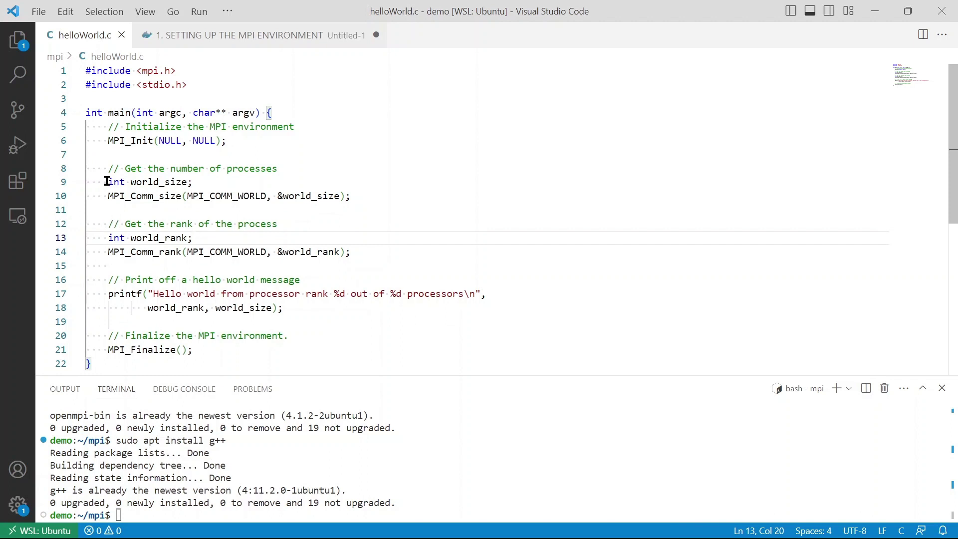
Highlight the world_size and world_rank declarations and the printf statement on lines 17–18
{"action": "left_click_drag", "start_coordinate": [108, 182], "coordinate": [351, 196]}
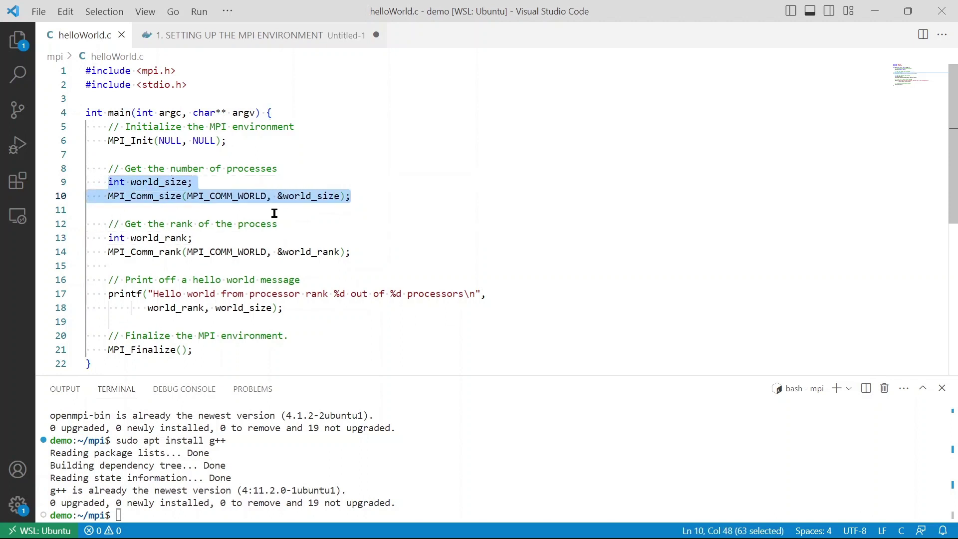
{"action": "left_click", "coordinate": [275, 213]}
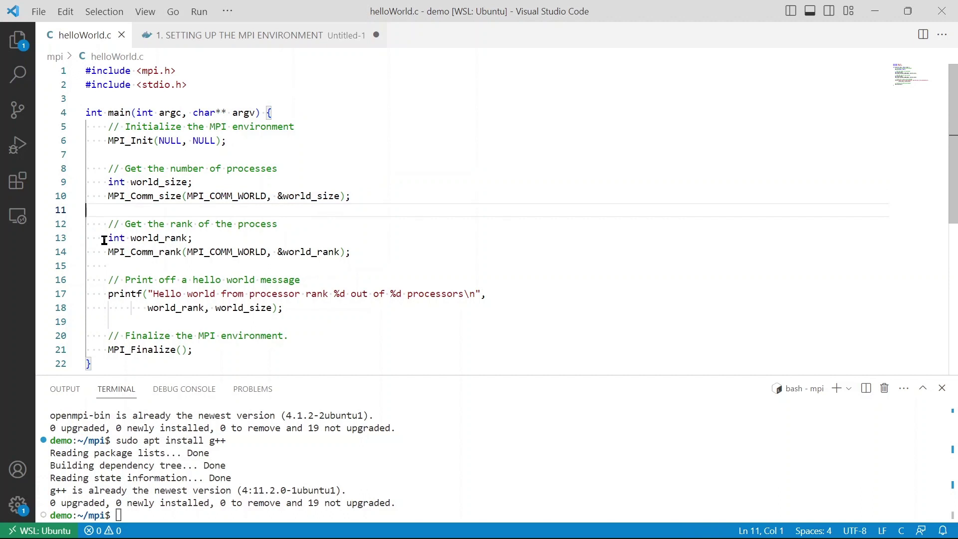
{"action": "left_click_drag", "start_coordinate": [108, 238], "coordinate": [359, 256]}
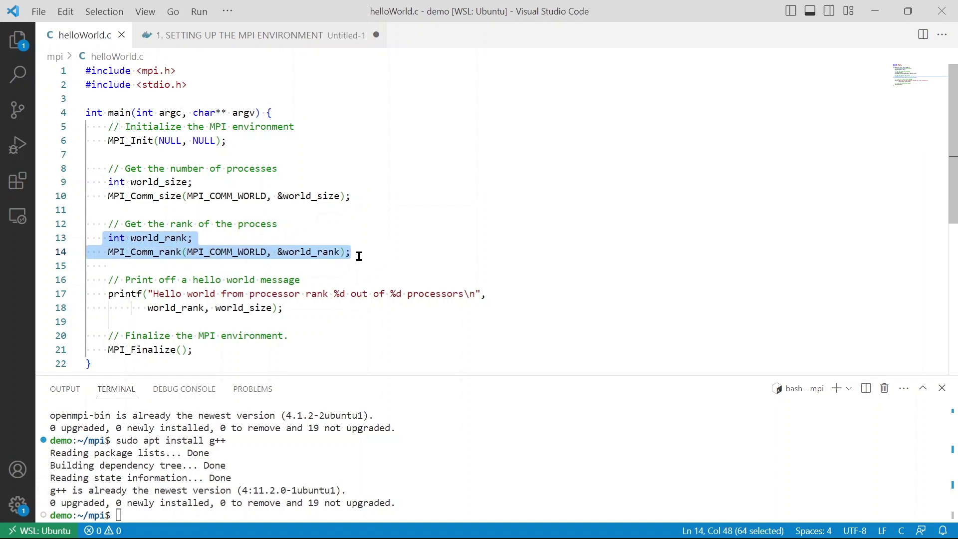
{"action": "left_click", "coordinate": [359, 256]}
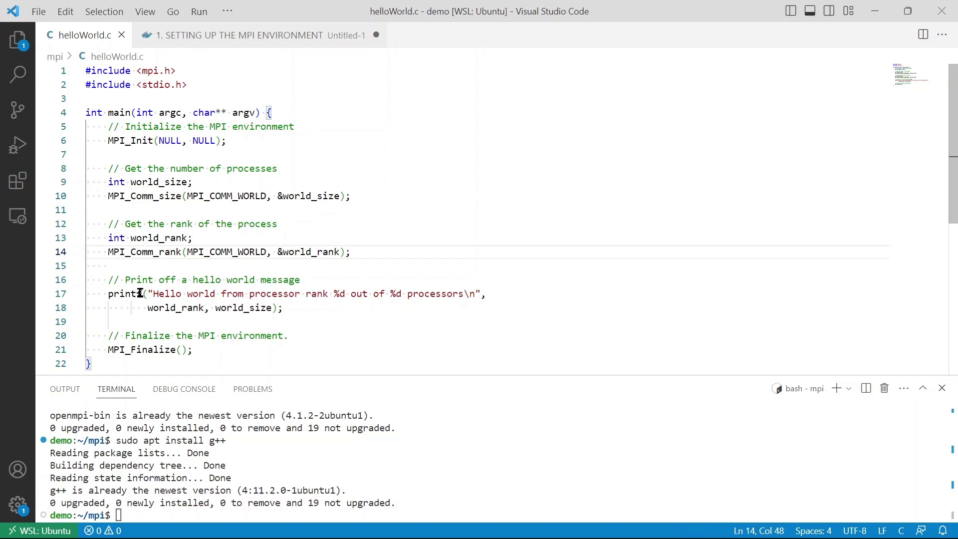
{"action": "left_click_drag", "start_coordinate": [109, 293], "coordinate": [289, 304]}
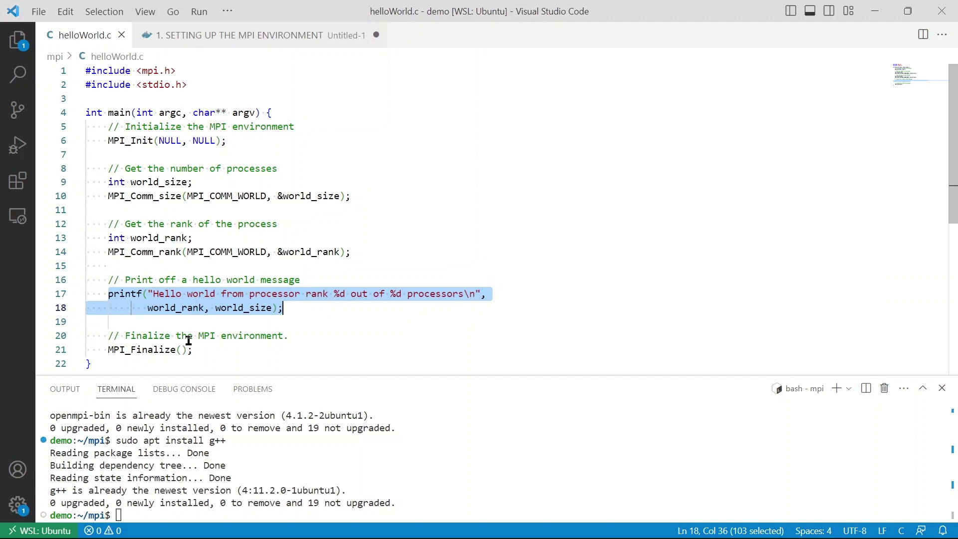
{"action": "left_click", "coordinate": [400, 473]}
Compile helloWorld.c into the executable op with 'mpicc helloWorld.c -o op'
{"action": "left_click_drag", "start_coordinate": [107, 140], "coordinate": [232, 293]}
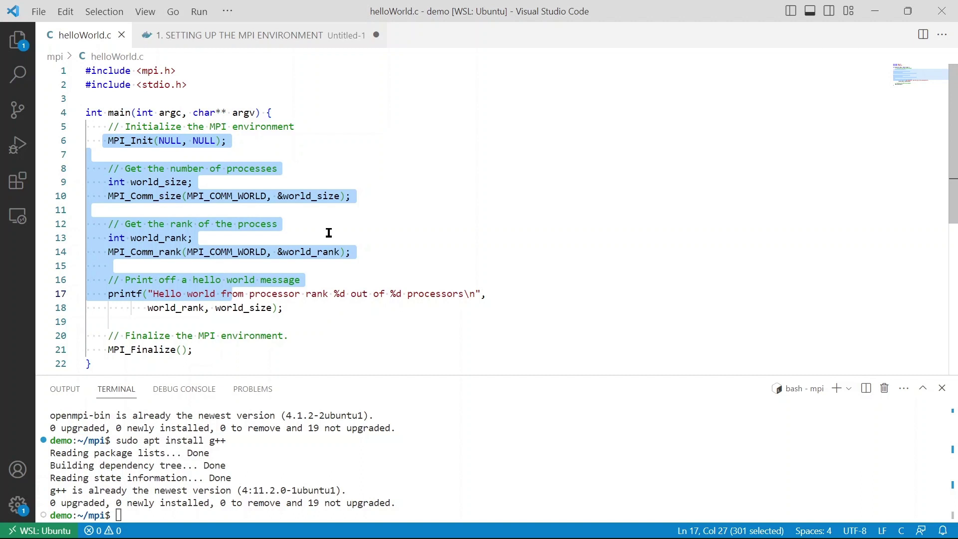
{"action": "left_click", "coordinate": [328, 233]}
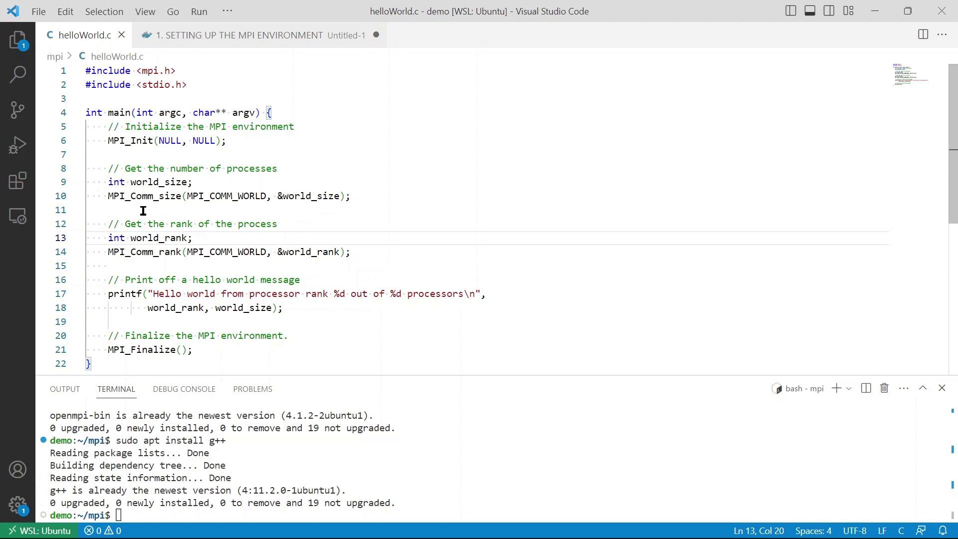
{"action": "left_click_drag", "start_coordinate": [108, 293], "coordinate": [277, 308]}
{"action": "left_click", "coordinate": [400, 473]}
{"action": "type", "text": "mpicc "}
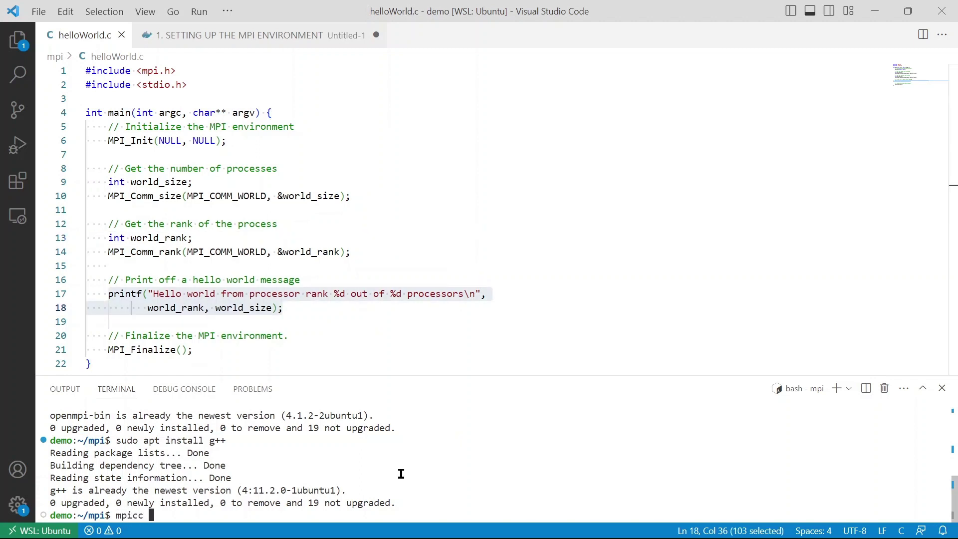
{"action": "type", "text": "helloWorld.c "}
{"action": "type", "text": "-o "}
{"action": "type", "text": "op"}
{"action": "key", "text": "Return"}
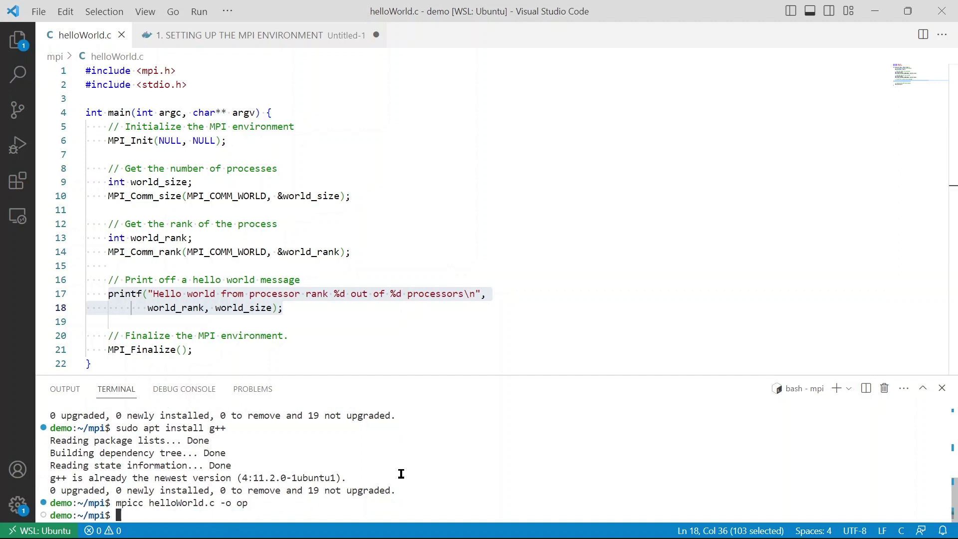
{"action": "type", "text": "mp"}
{"action": "type", "text": "irun"}
{"action": "type", "text": " ./"}
{"action": "type", "text": "op"}
Run 'mpirun ./op', printing hello-world lines from ranks 0–3 out of 4
{"action": "key", "text": "Return"}
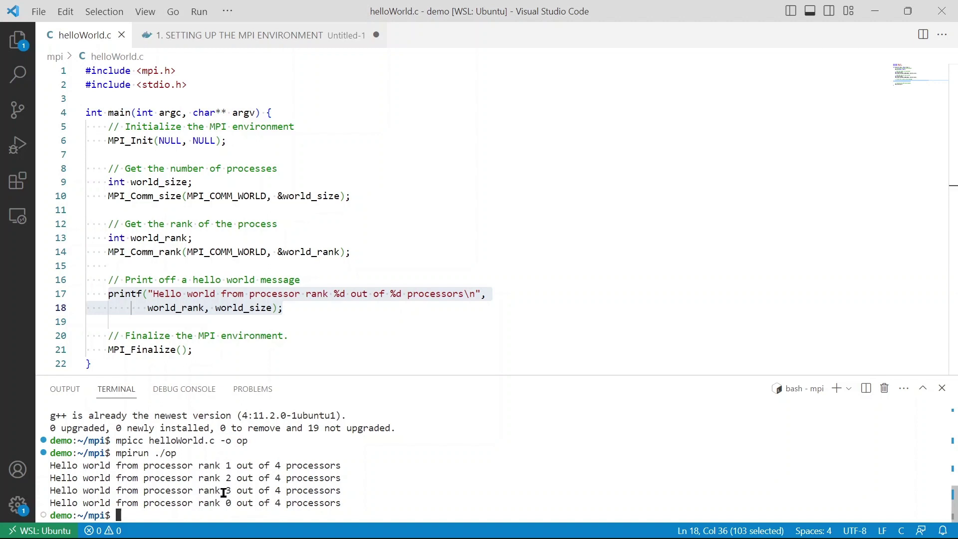
{"action": "type", "text": "mp"}
{"action": "type", "text": "irun -"}
{"action": "type", "text": "np 2"}
{"action": "type", "text": " ./op"}
Run 'mpirun -np 2 ./op', printing hello-world lines from ranks 0 and 1 out of 2
{"action": "key", "text": "Return"}
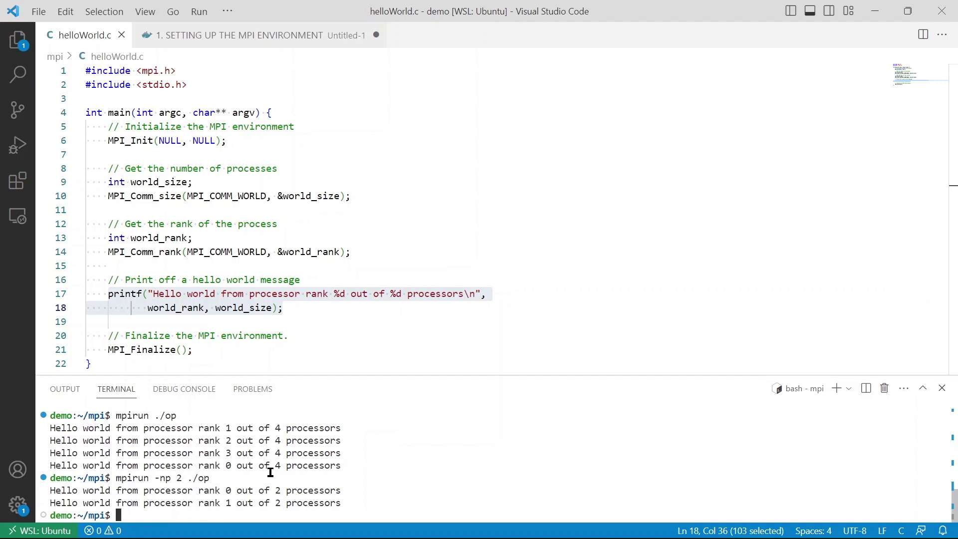